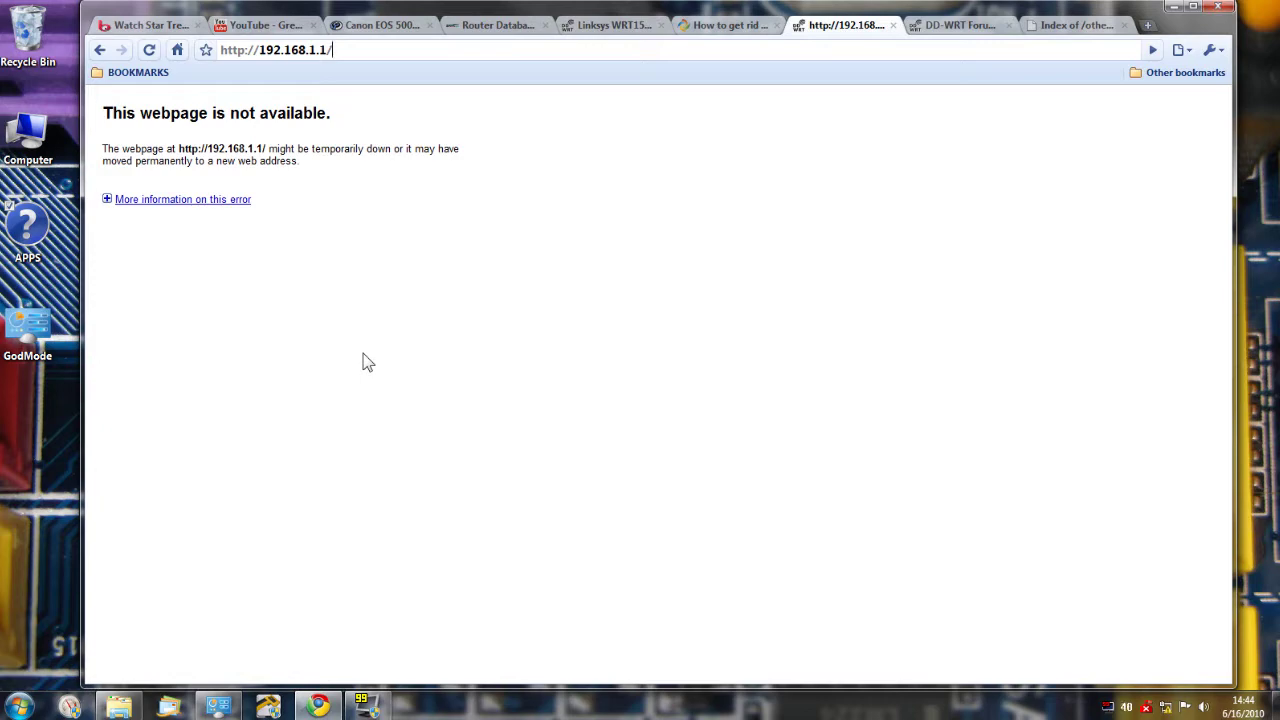
- Reload the router page and enter a new router username, password and password confirmation
key("F5")
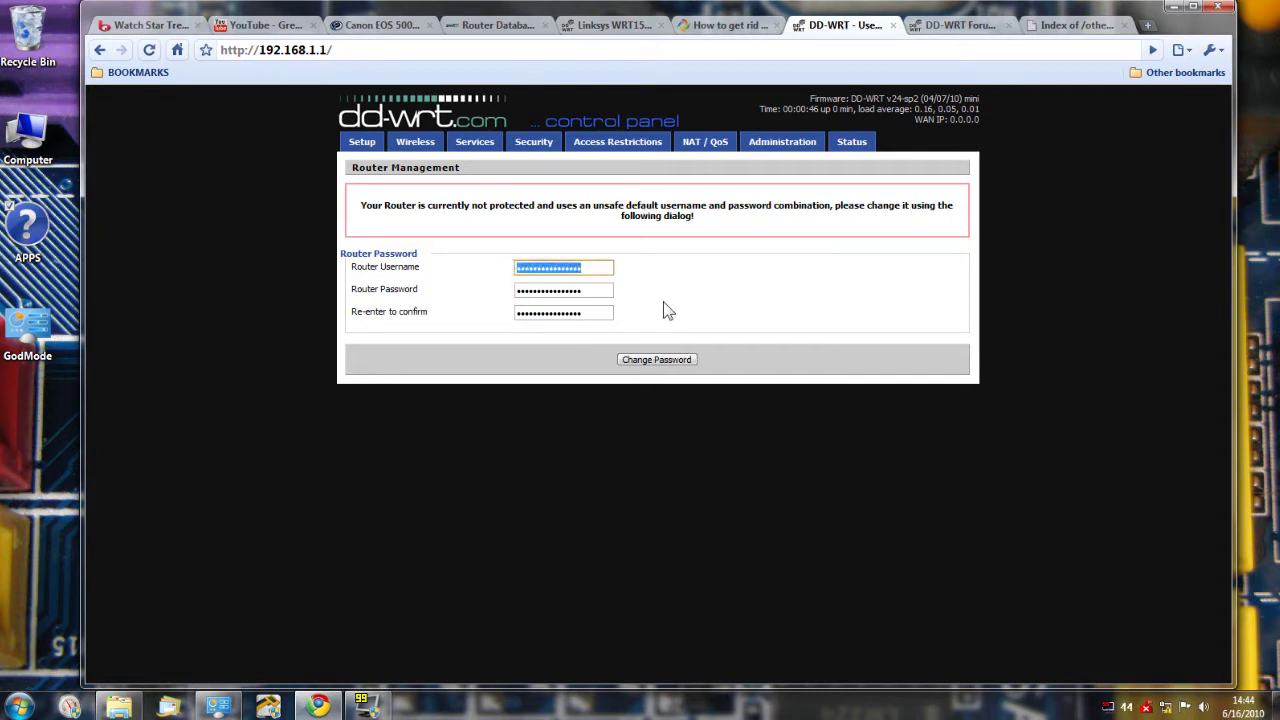
type("dmi")
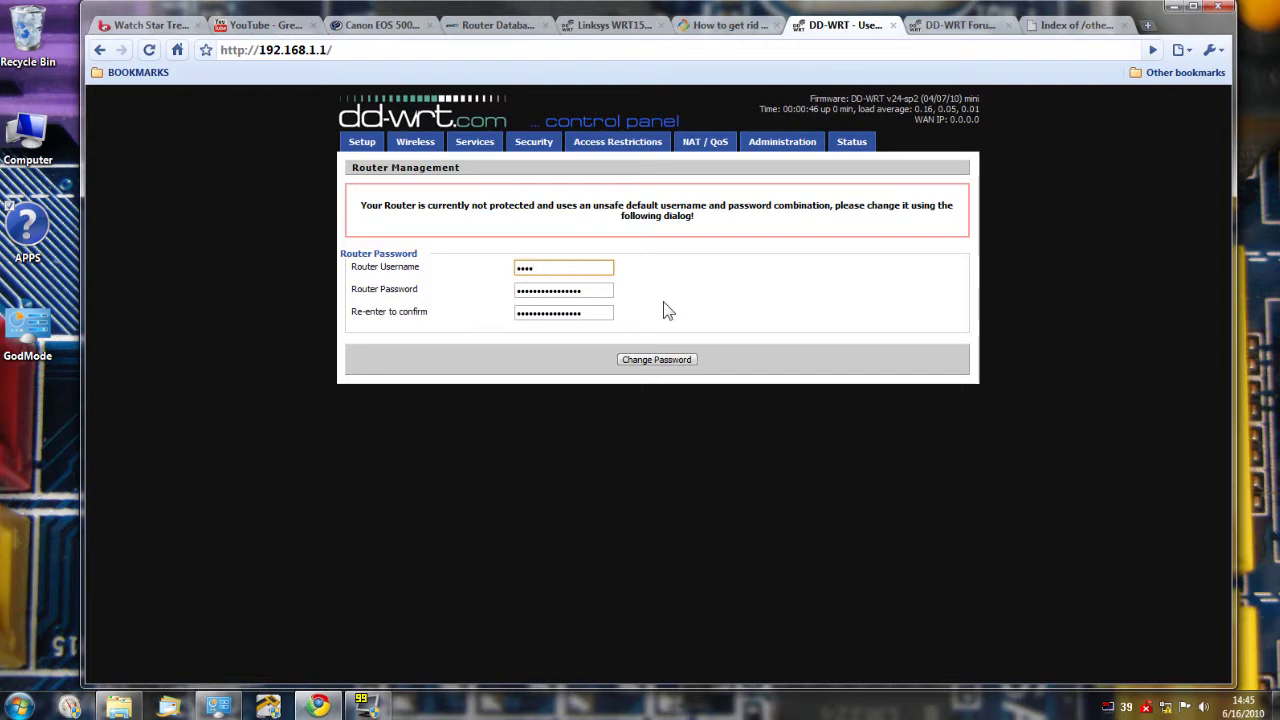
key("Tab")
type("admin")
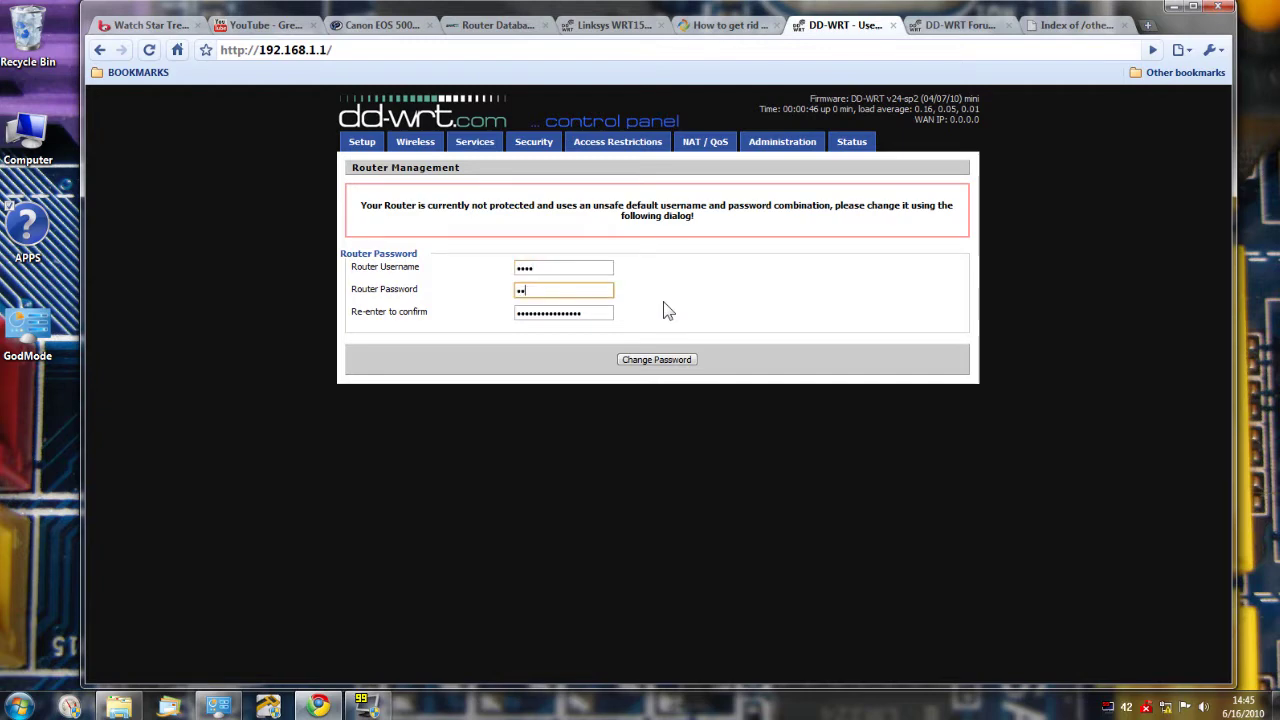
key("Tab")
type("admin")
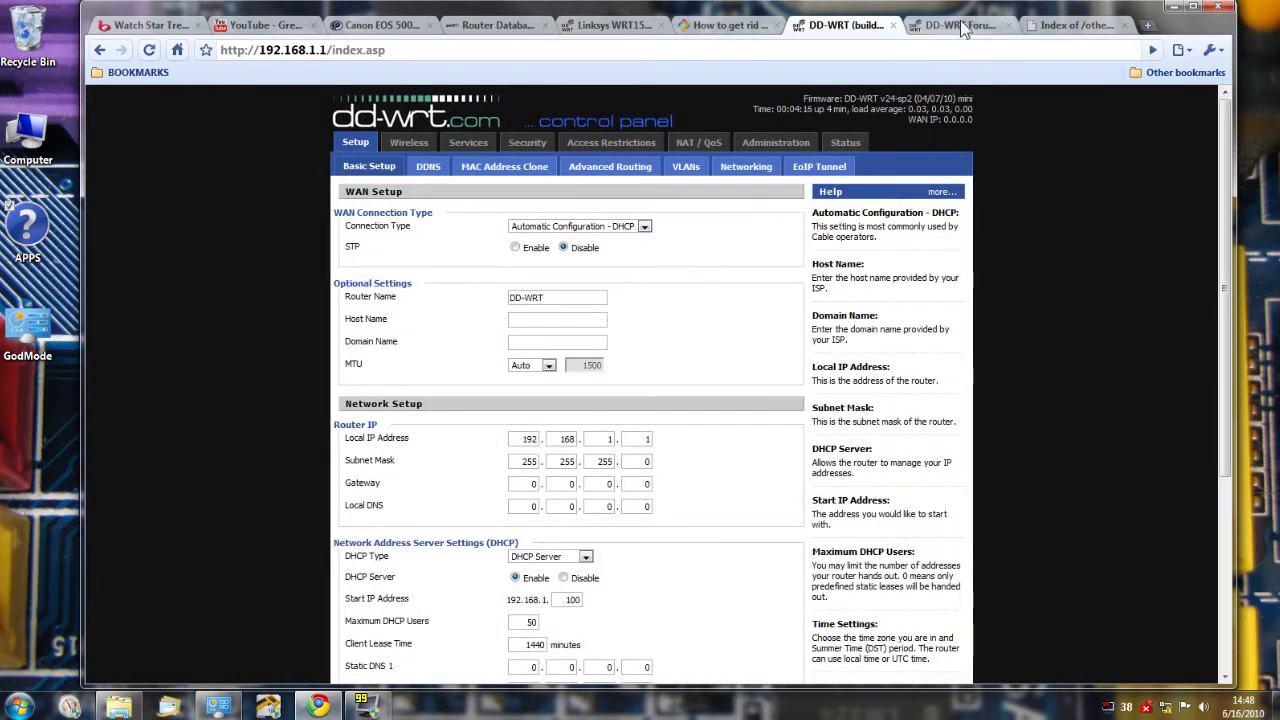
- Flash dd-wrt.v24-14311_NEWD-2_K2.6_mini.bin through Administration > Firmware Upgrade
left_click(766, 148)
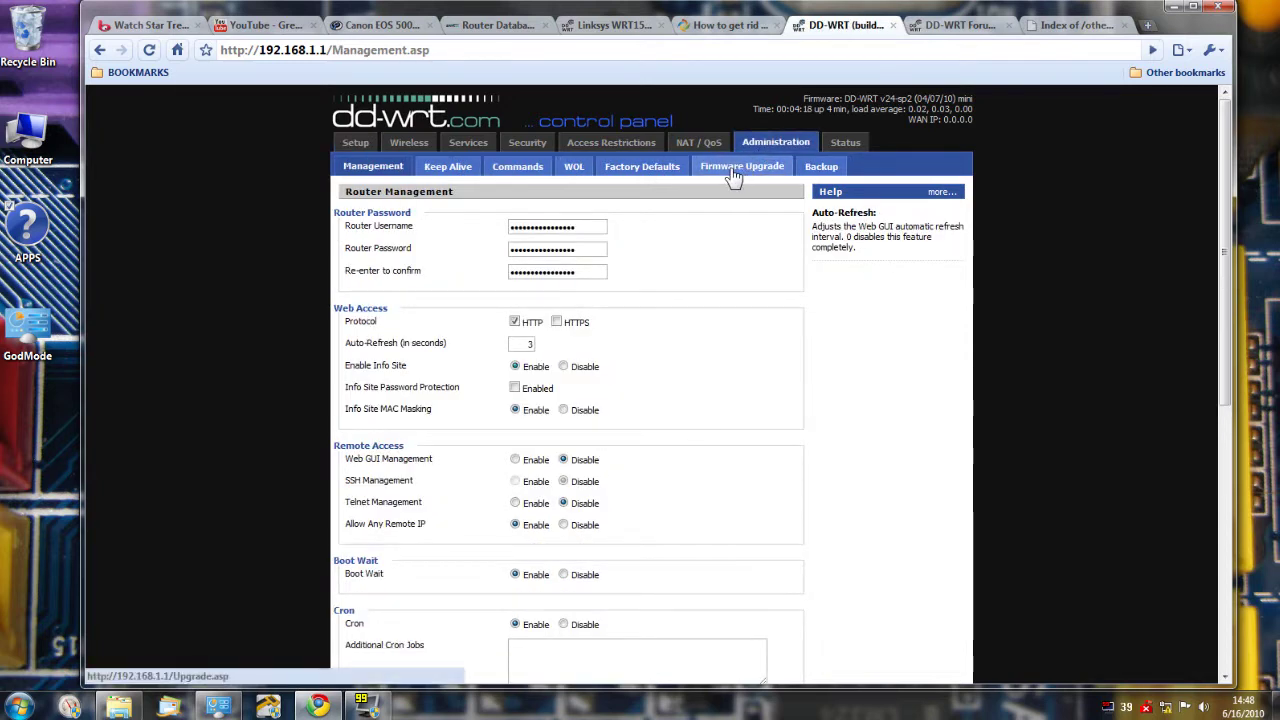
left_click(733, 172)
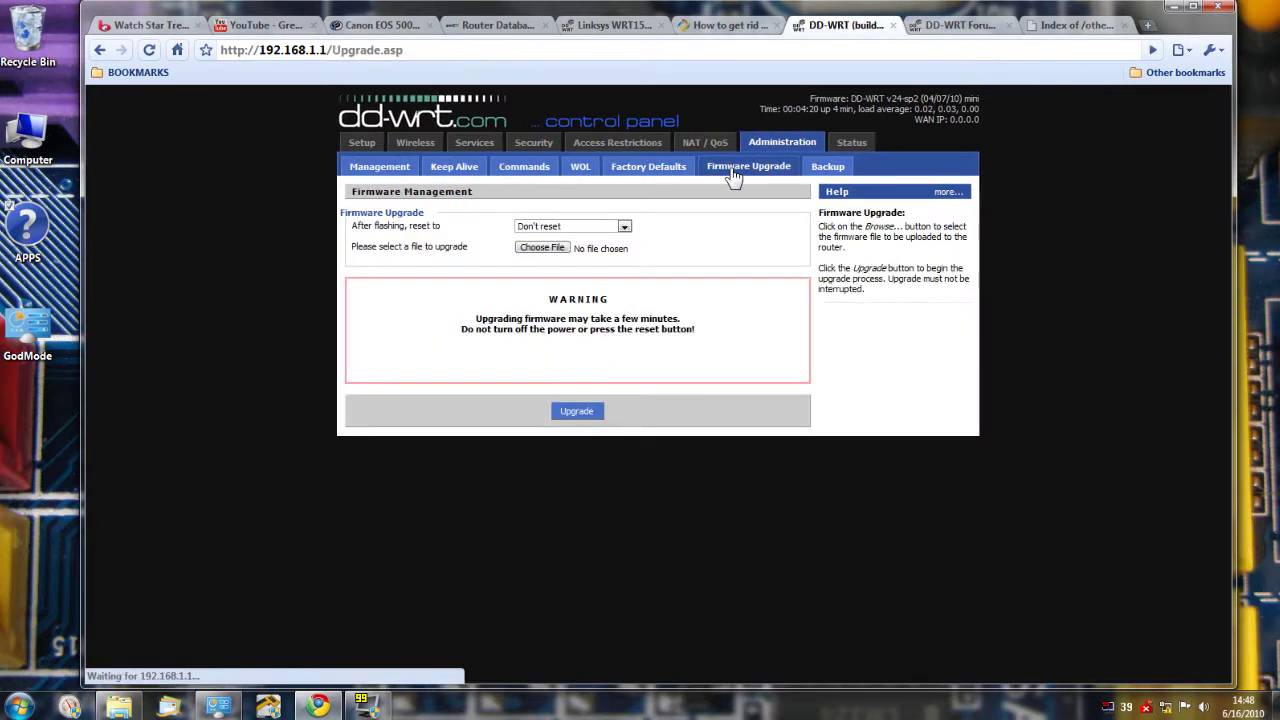
left_click(543, 250)
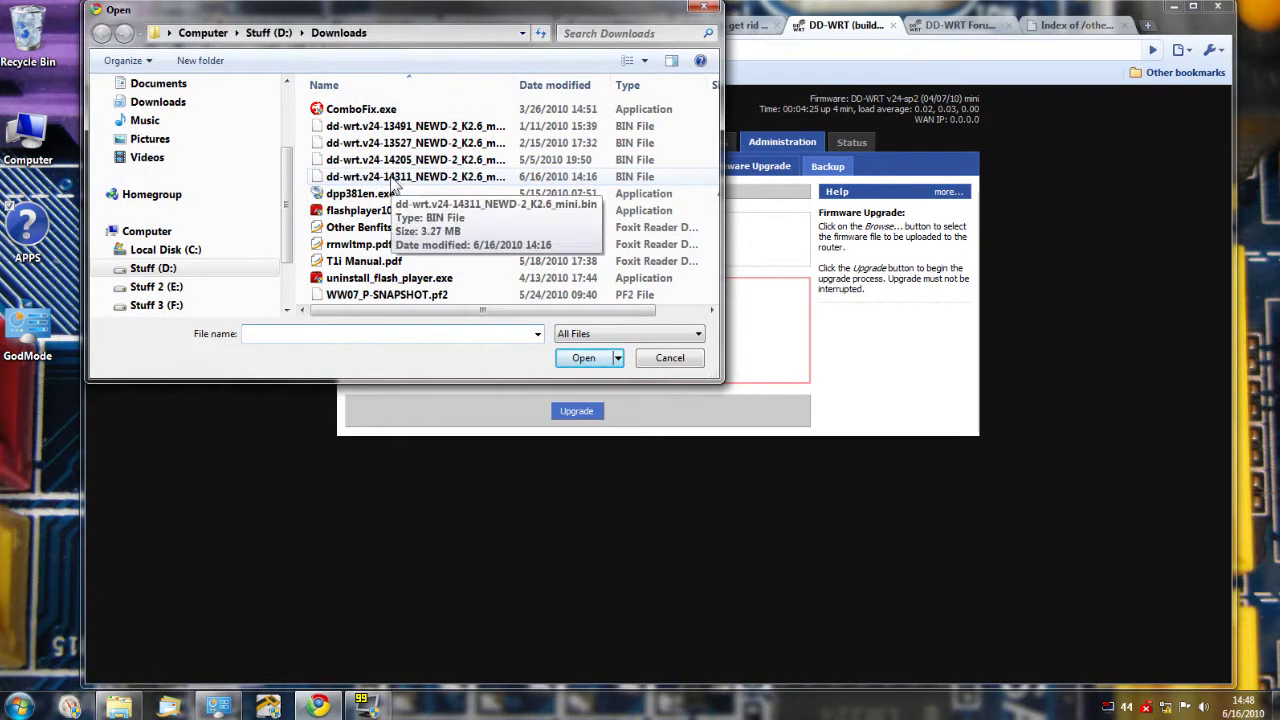
double_click(380, 177)
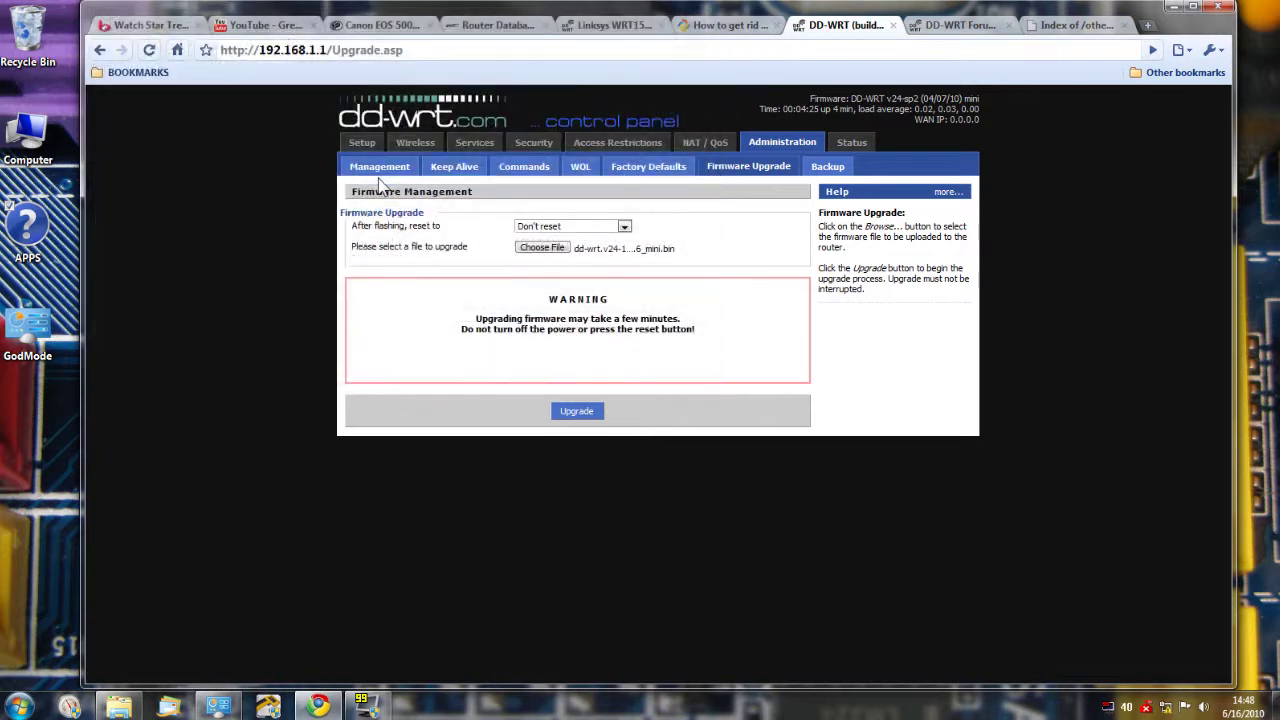
left_click(576, 412)
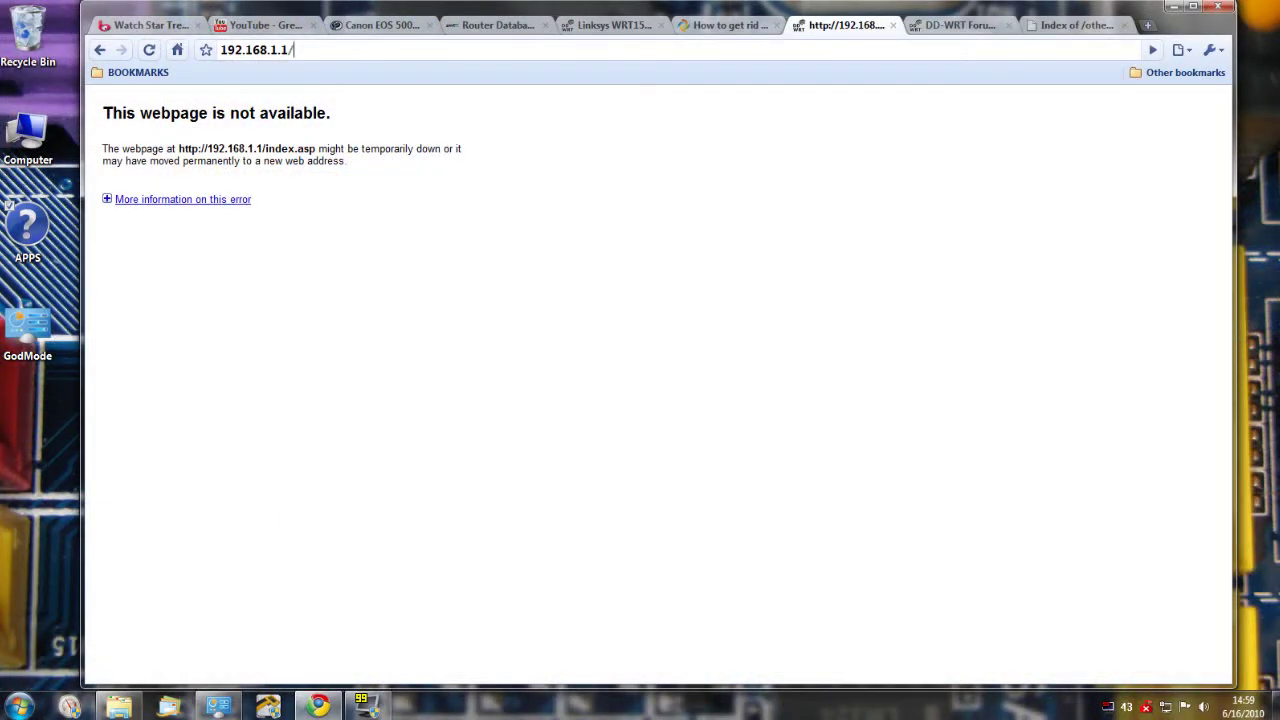
- After the reboot, reload the page and submit a new router username, password and confirmation
key("F5")
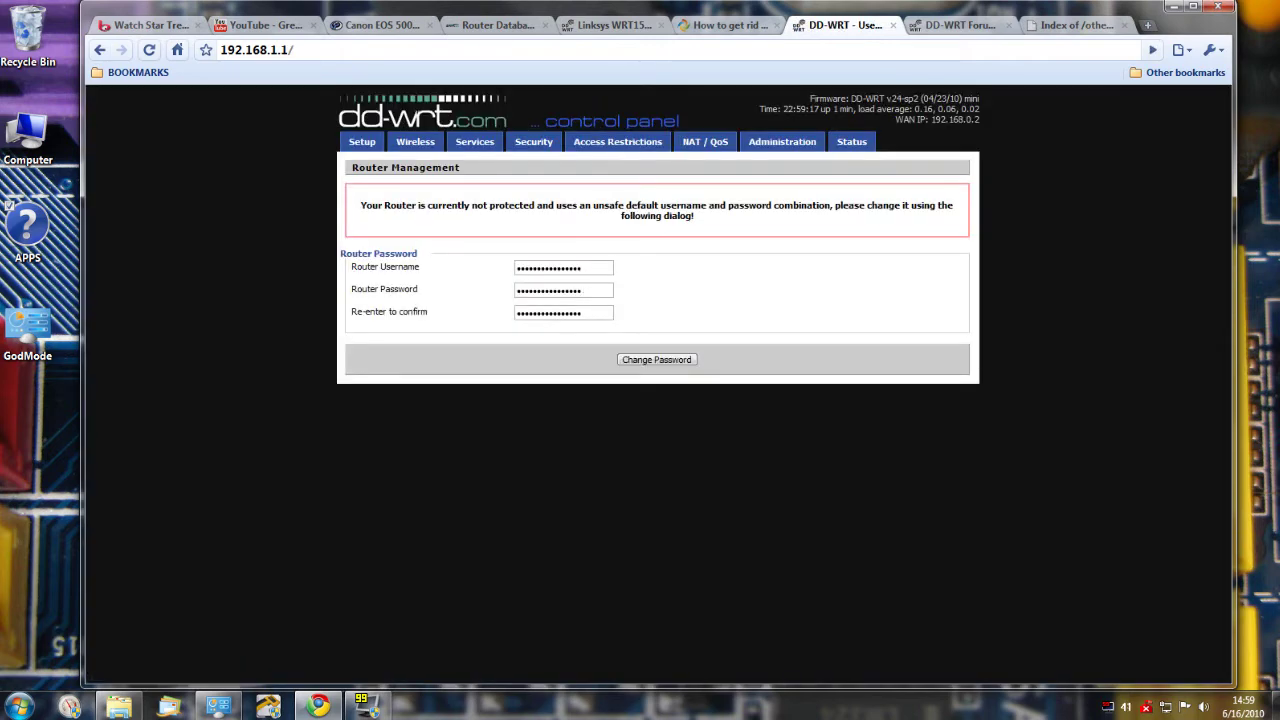
key("Tab")
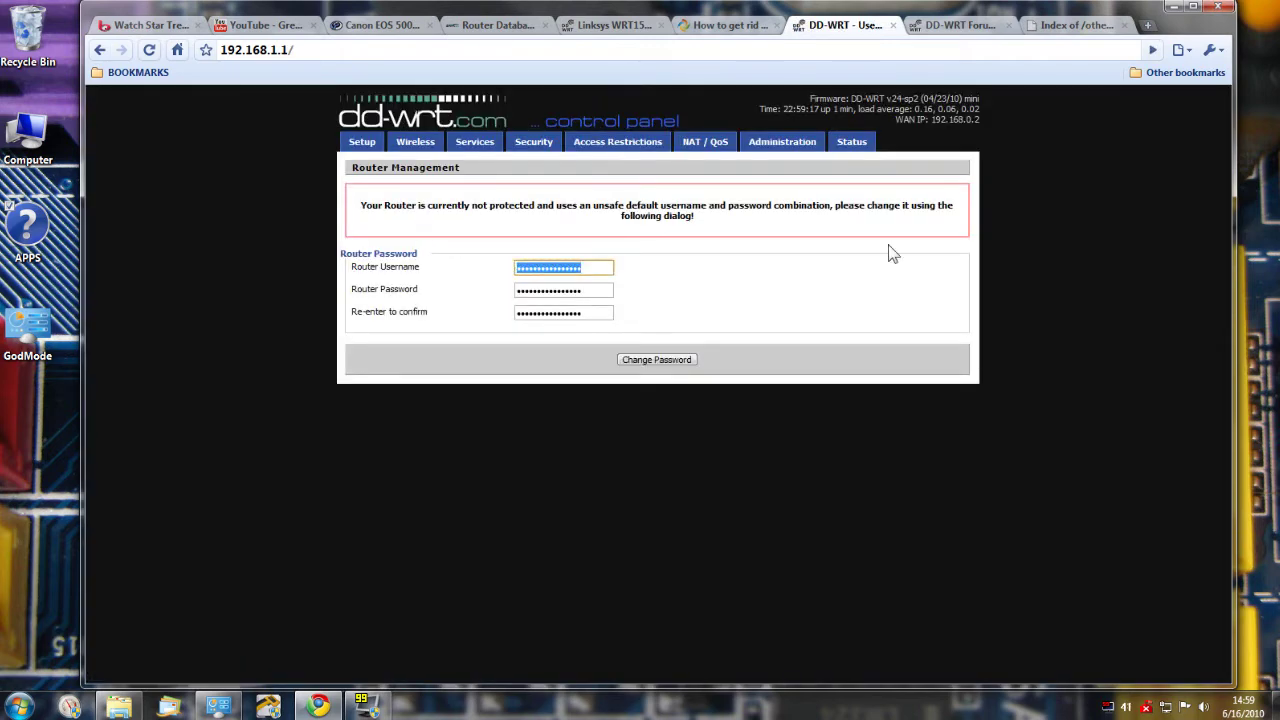
type("a")
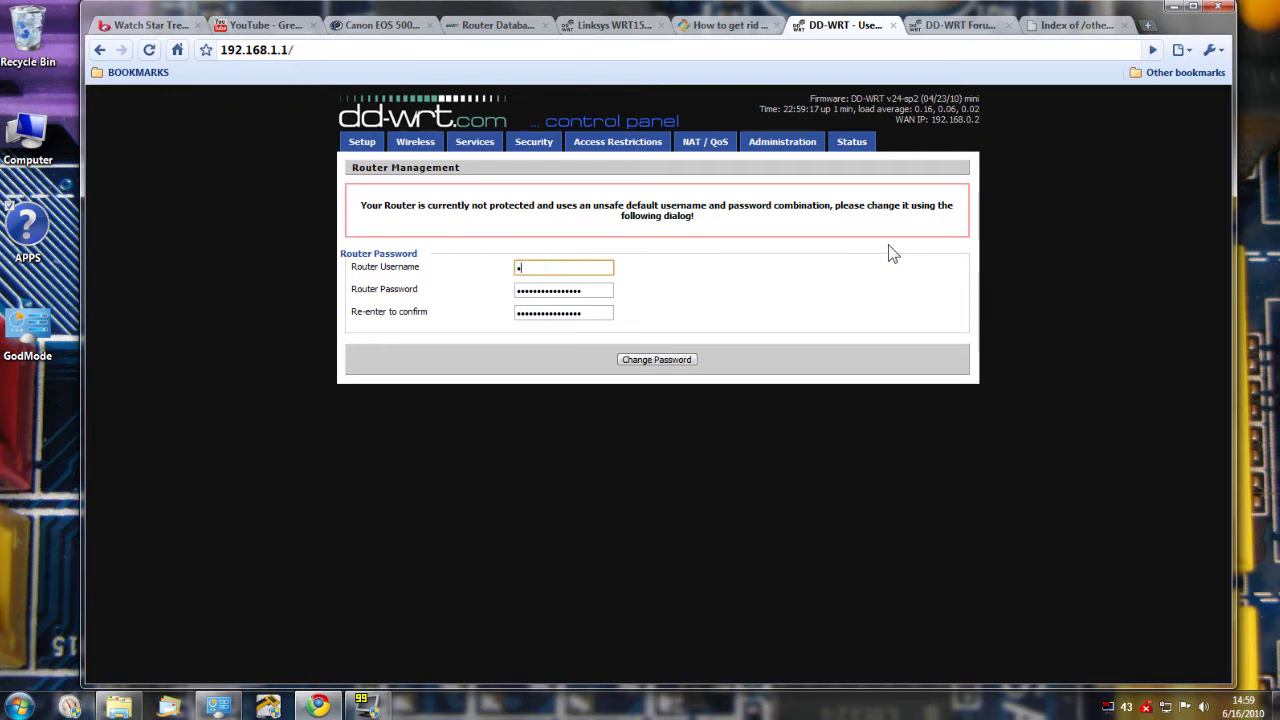
key("Tab")
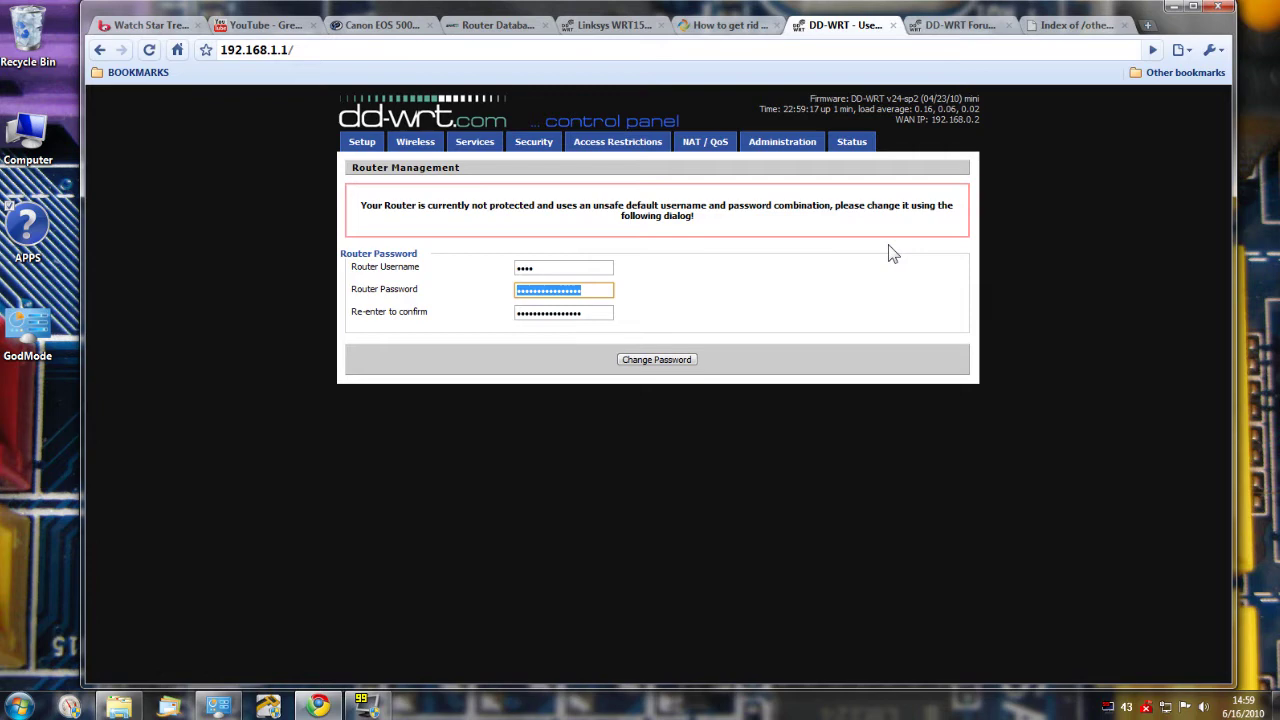
type("ad•")
key("Tab")
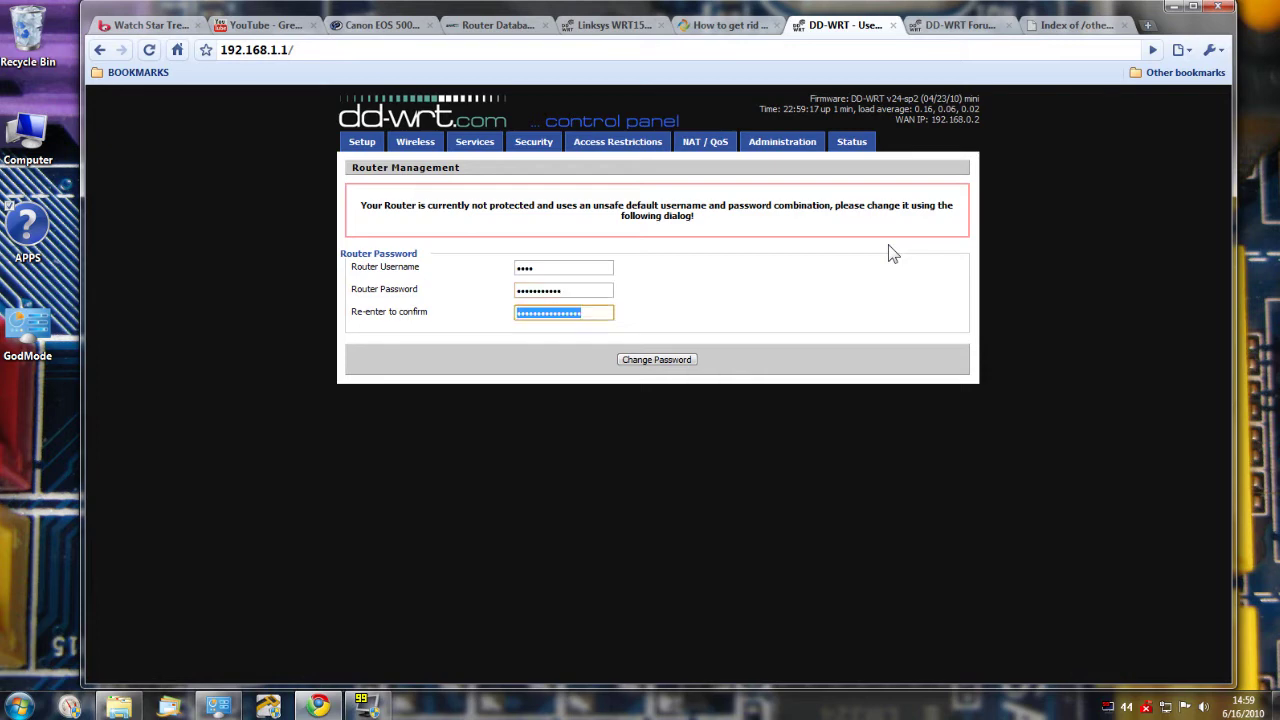
type("ad")
key("Return")
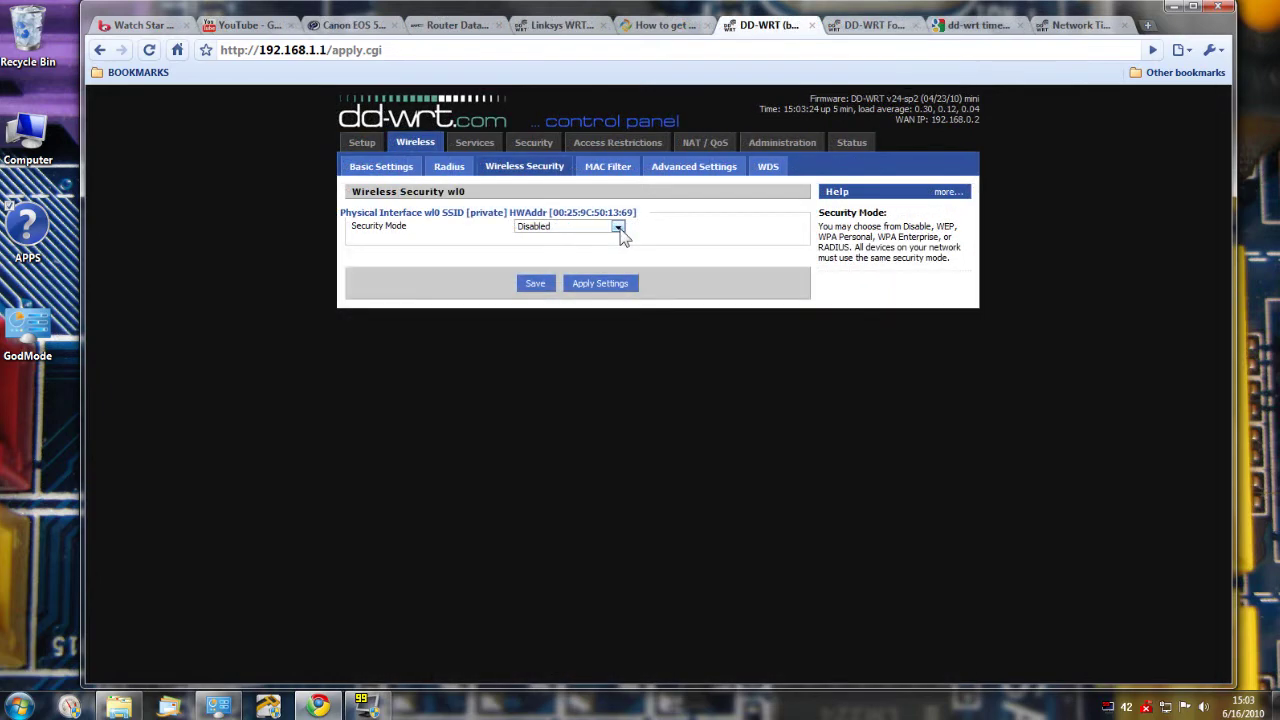
- Set the wireless security mode to WPA2 Personal with the AES algorithm
left_click(619, 228)
left_click(580, 260)
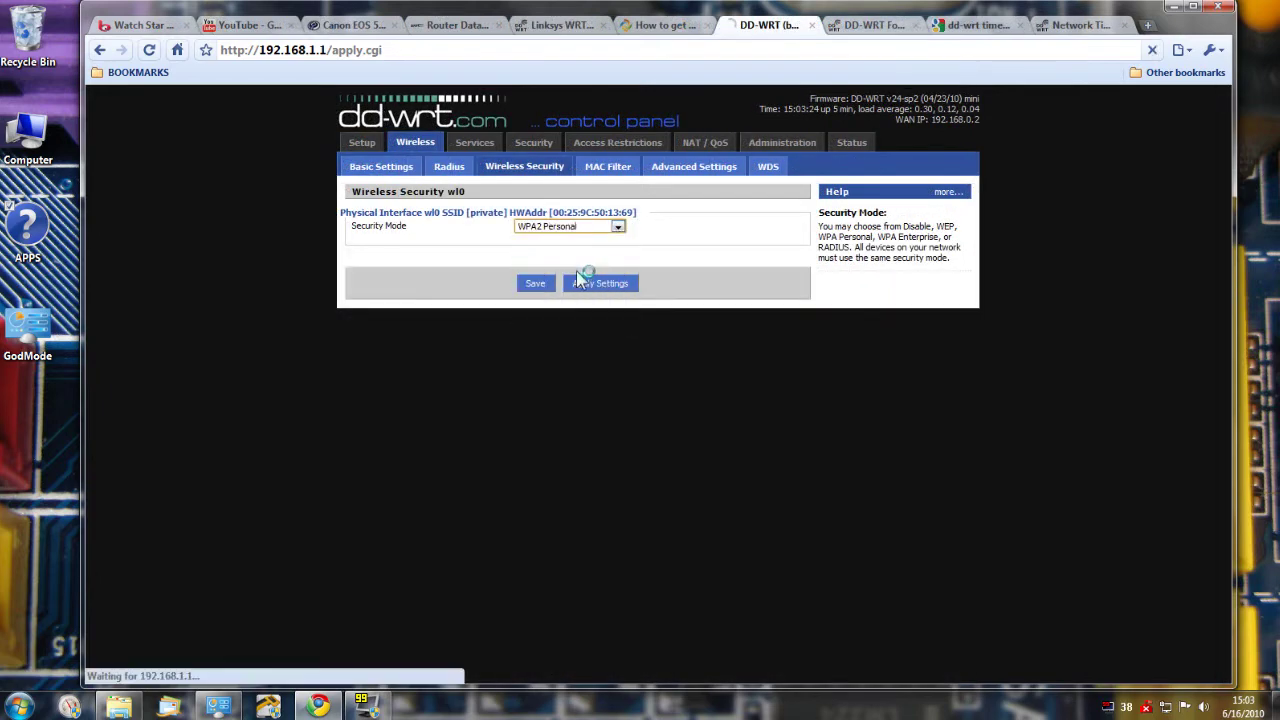
left_click(568, 250)
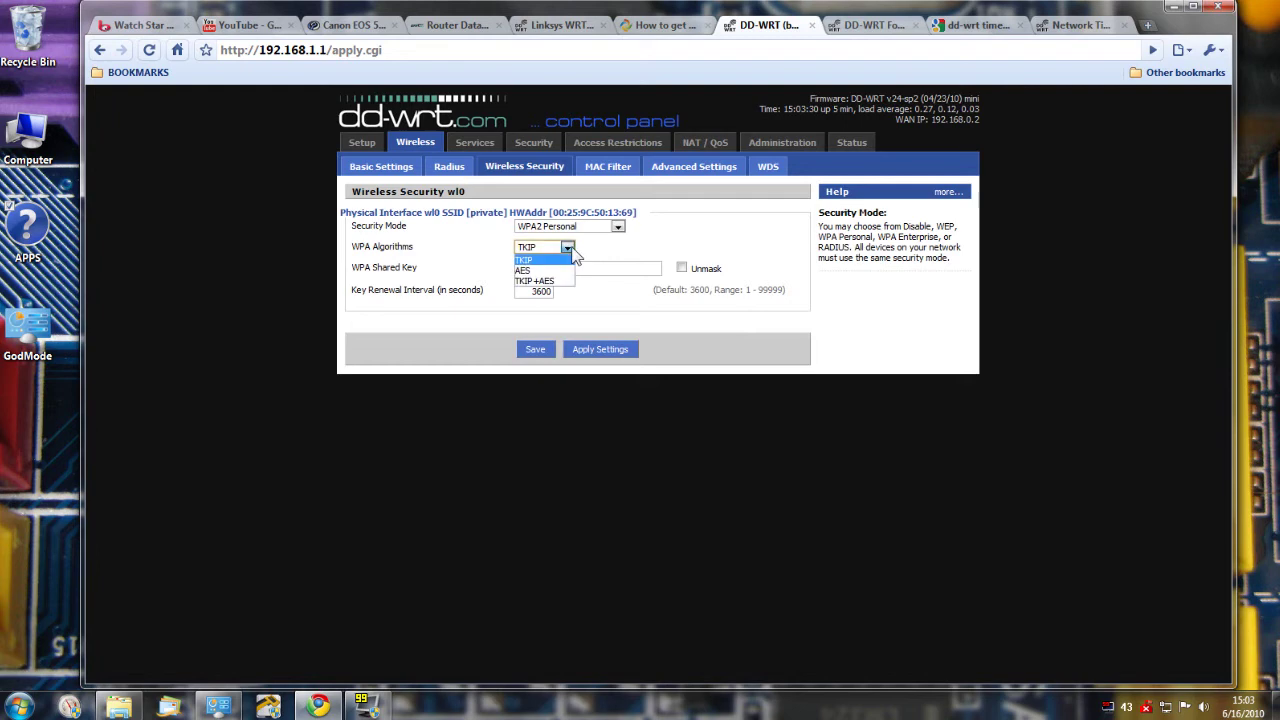
left_click(560, 270)
- Enter the WPA shared key and apply the wireless security settings
left_click(620, 268)
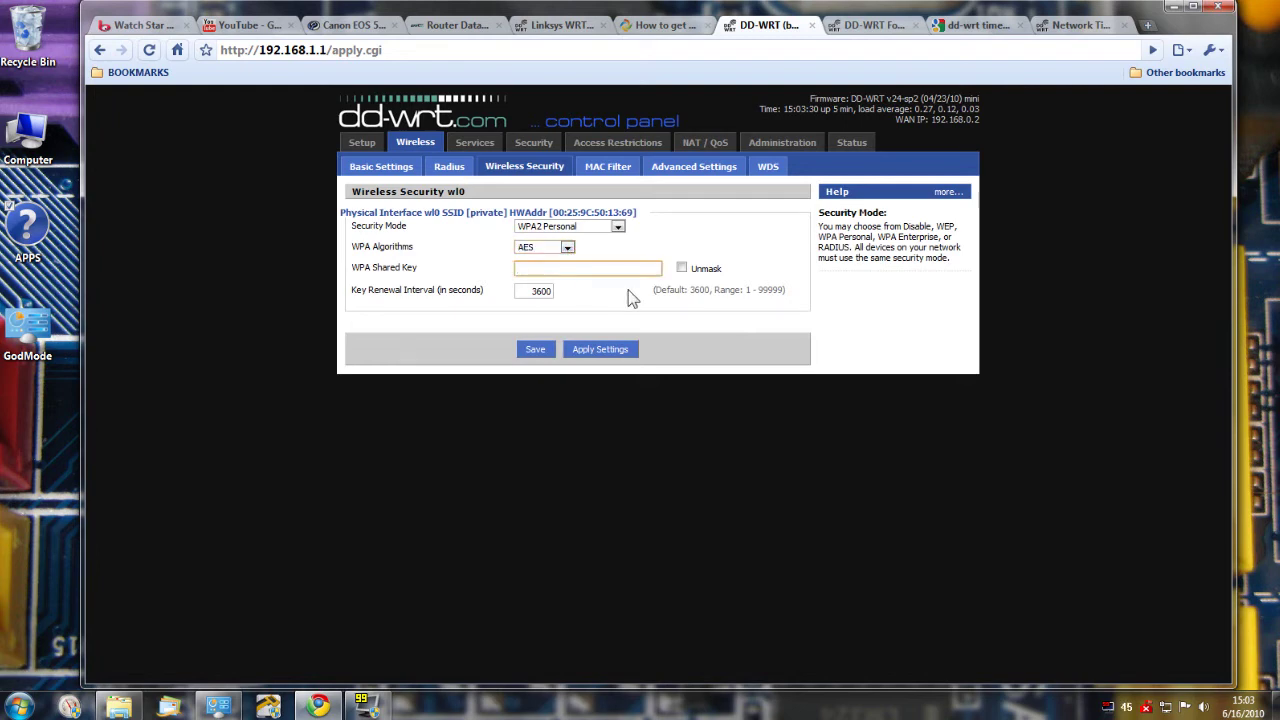
type("••••••••")
key("BackSpace")
key("BackSpace")
key("BackSpace")
key("BackSpace")
key("BackSpace")
key("BackSpace")
key("BackSpace")
key("BackSpace")
key("BackSpace")
key("BackSpace")
type("•••••••••••••")
left_click(588, 350)
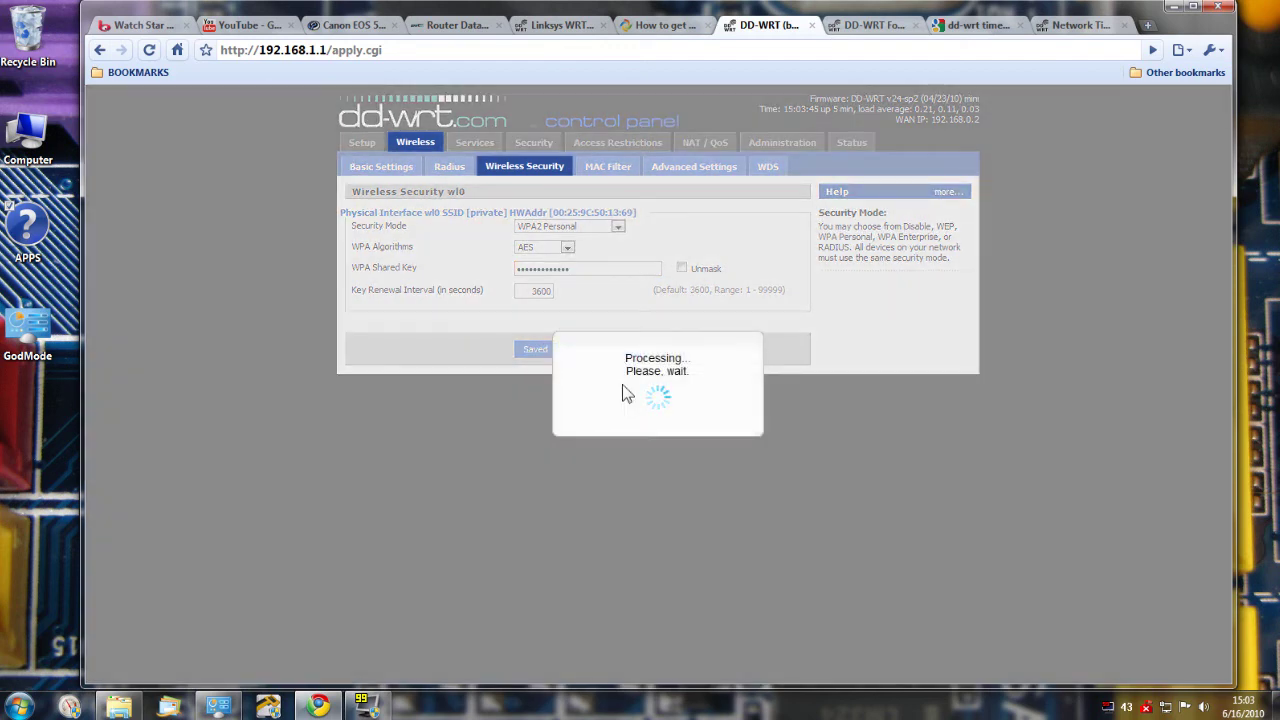